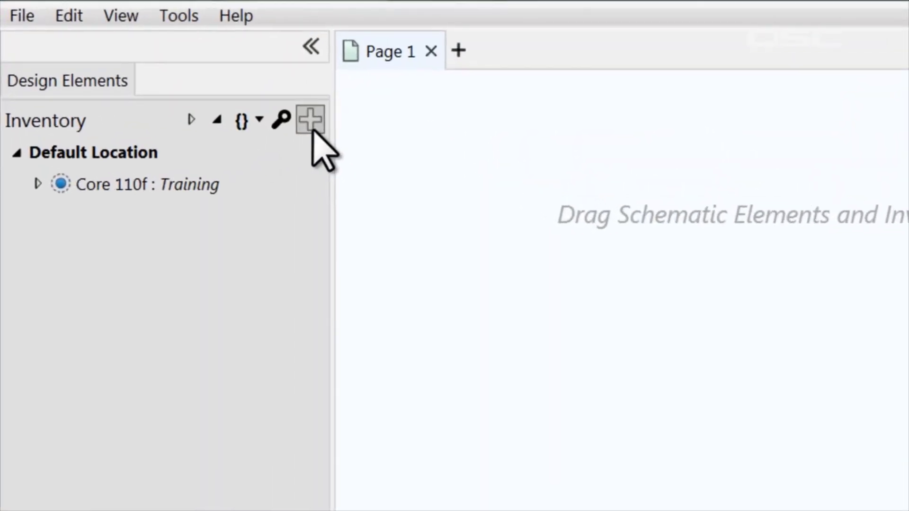
Step: Add a PTZ-20x60 and a PTZ-12x72 camera to the inventory from Peripherals > Cameras
{"action": "left_click", "coordinate": [312, 127]}
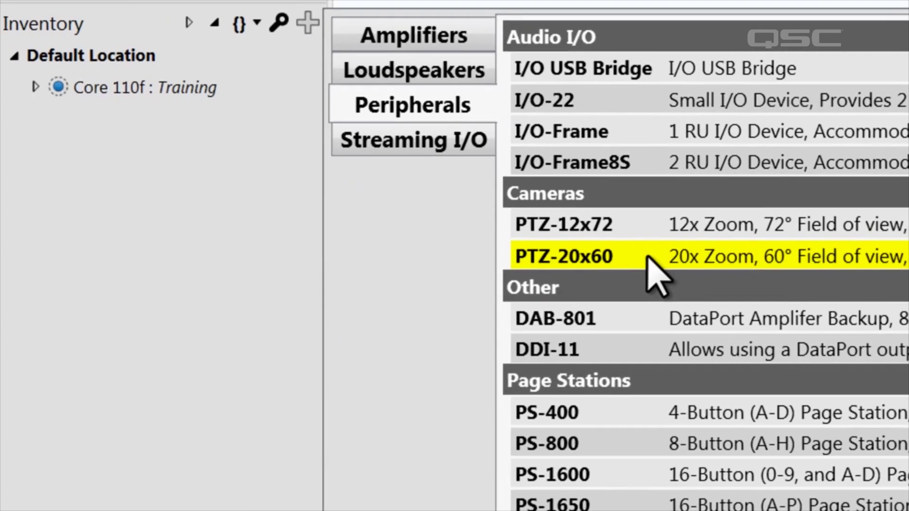
{"action": "double_click", "coordinate": [478, 262]}
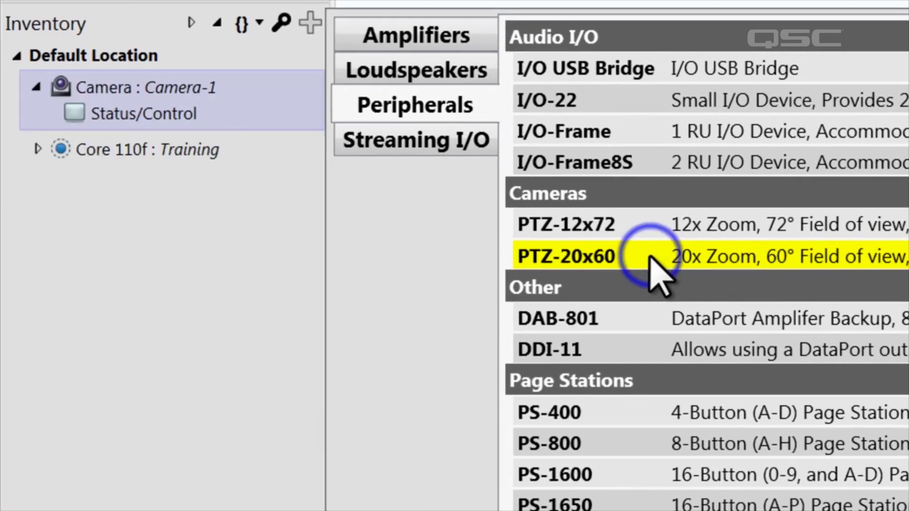
{"action": "double_click", "coordinate": [647, 225]}
Step: Place Camera-1 and Camera-2 on Page 1, with Camera-2 below Camera-1
{"action": "left_click_drag", "start_coordinate": [168, 120], "coordinate": [441, 69]}
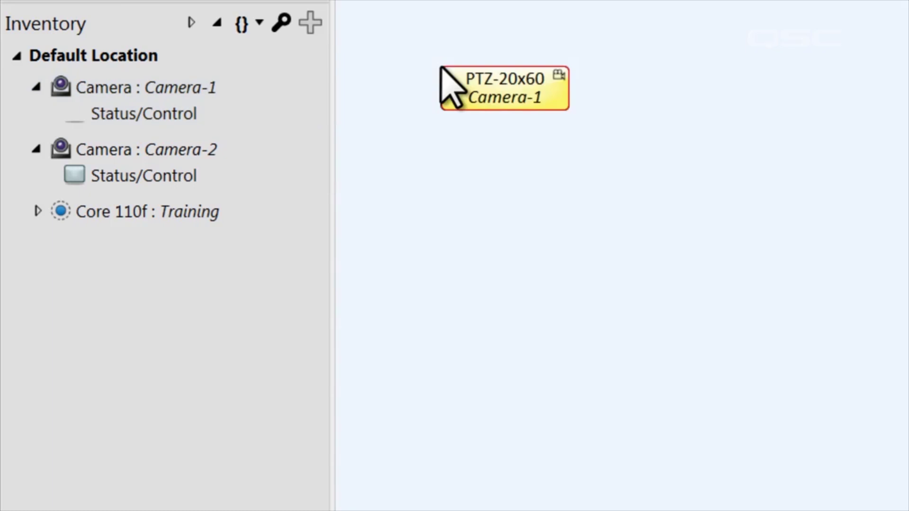
{"action": "left_click_drag", "start_coordinate": [146, 176], "coordinate": [436, 135]}
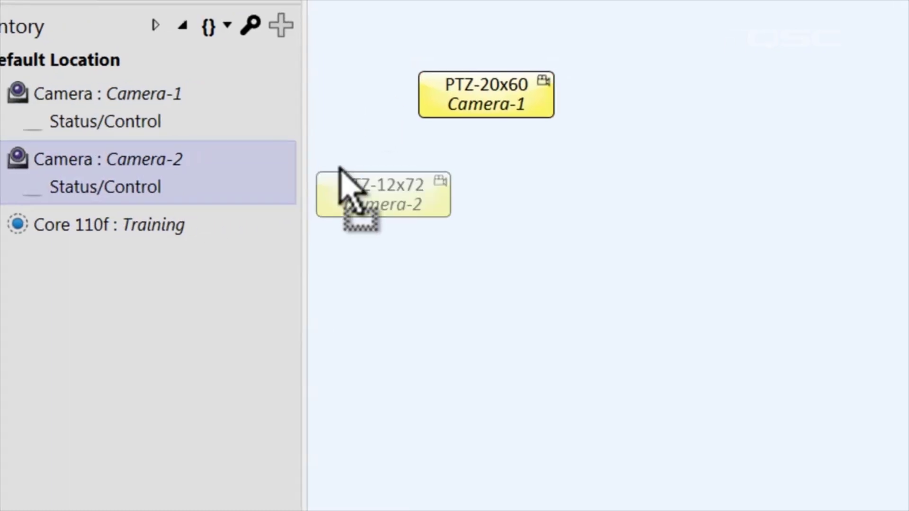
{"action": "left_click_drag", "start_coordinate": [219, 221], "coordinate": [219, 222]}
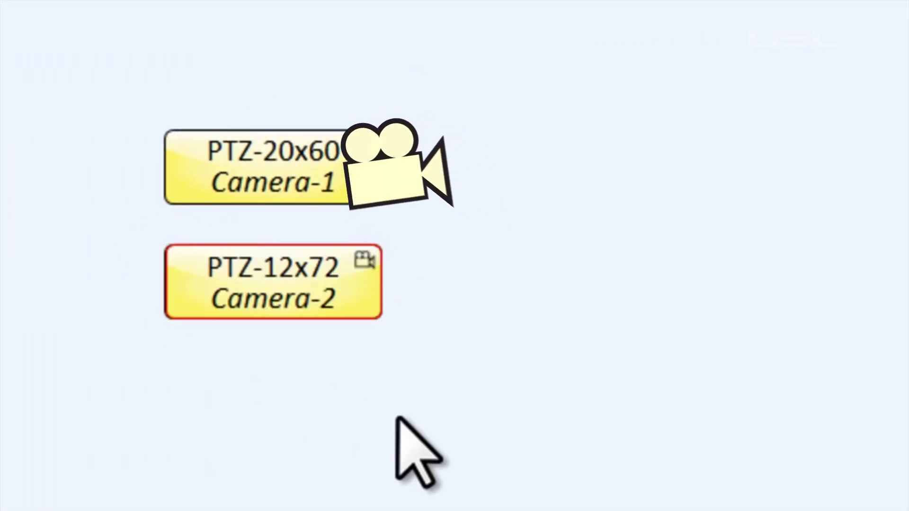
{"action": "left_click", "coordinate": [396, 418]}
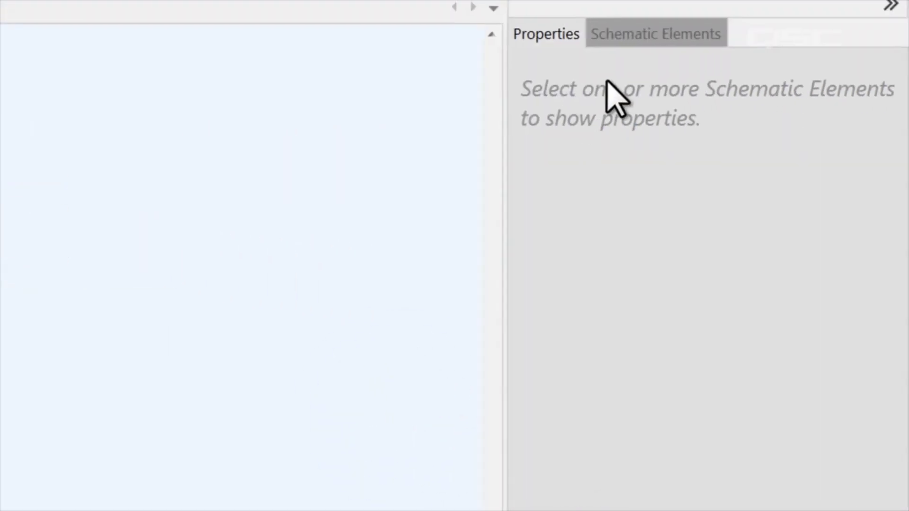
Step: Place a Camera Router from Schematic Elements > Video Components onto the page
{"action": "left_click", "coordinate": [647, 45]}
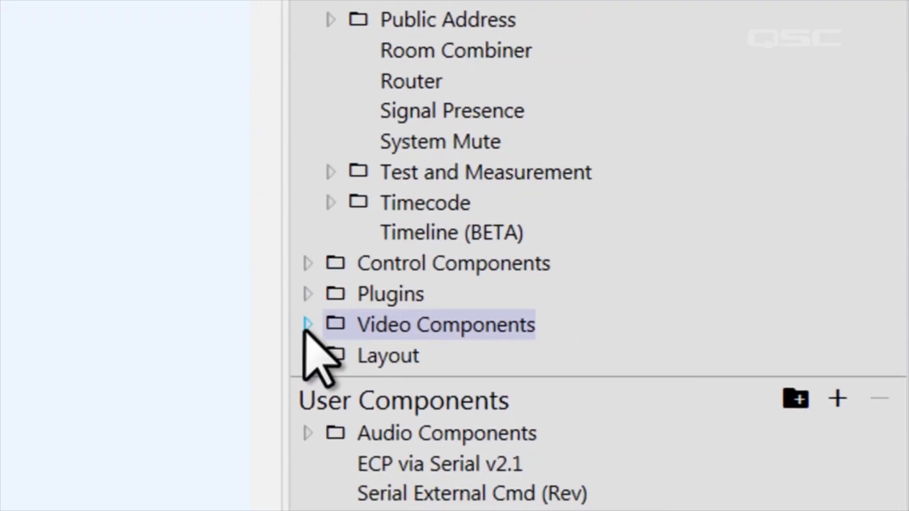
{"action": "left_click", "coordinate": [306, 327]}
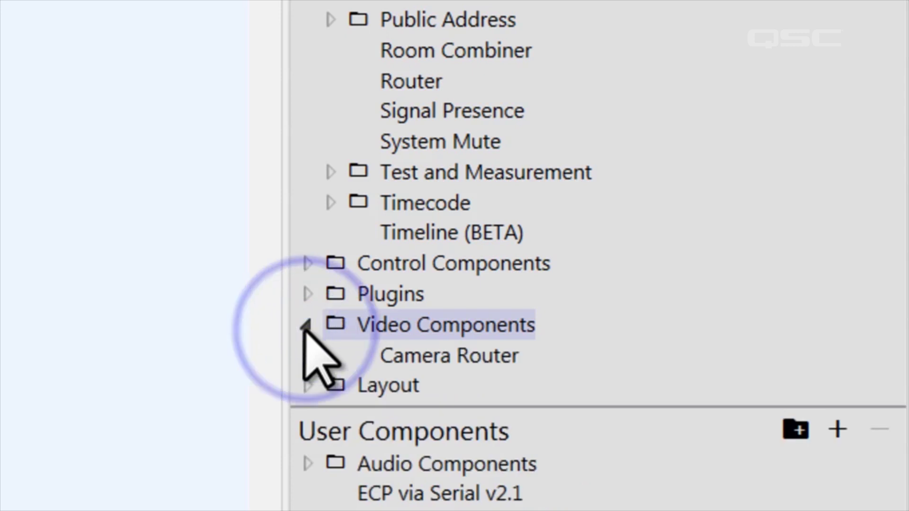
{"action": "left_click_drag", "start_coordinate": [511, 363], "coordinate": [364, 204]}
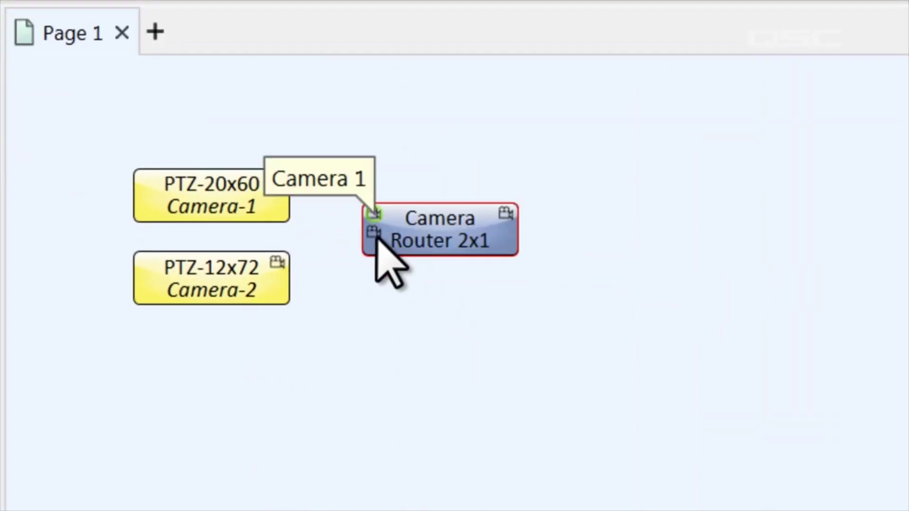
{"action": "left_click", "coordinate": [389, 283]}
Step: Wire Camera-1 and Camera-2 outputs to the router's first and second inputs
{"action": "left_click_drag", "start_coordinate": [278, 180], "coordinate": [371, 216]}
{"action": "left_click_drag", "start_coordinate": [278, 262], "coordinate": [372, 233]}
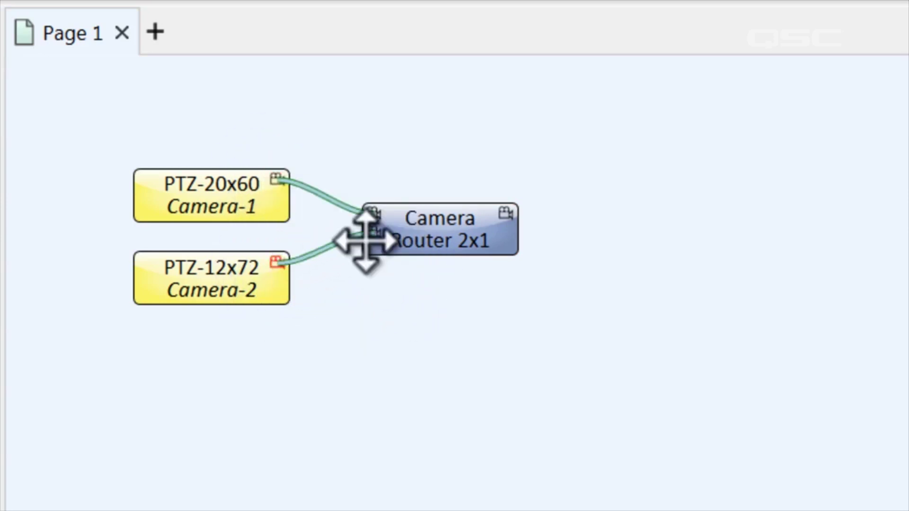
{"action": "left_click", "coordinate": [377, 333]}
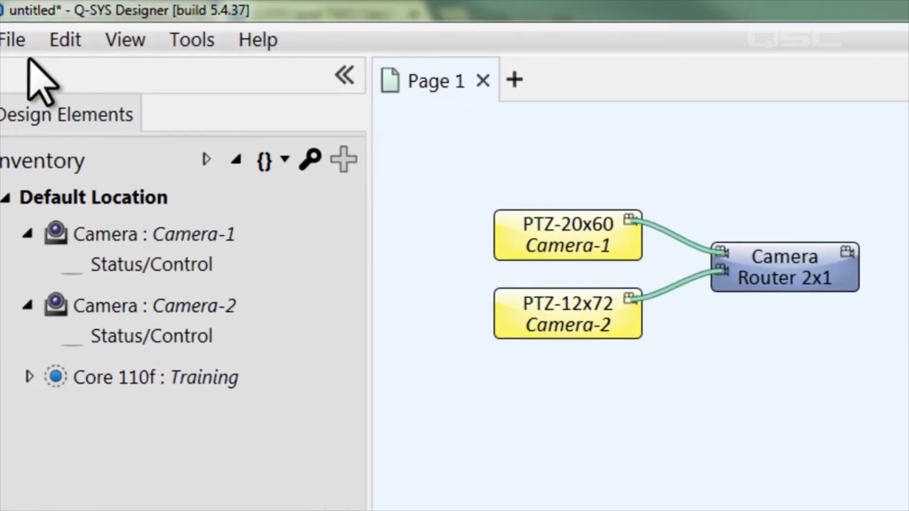
{"action": "left_click", "coordinate": [19, 39]}
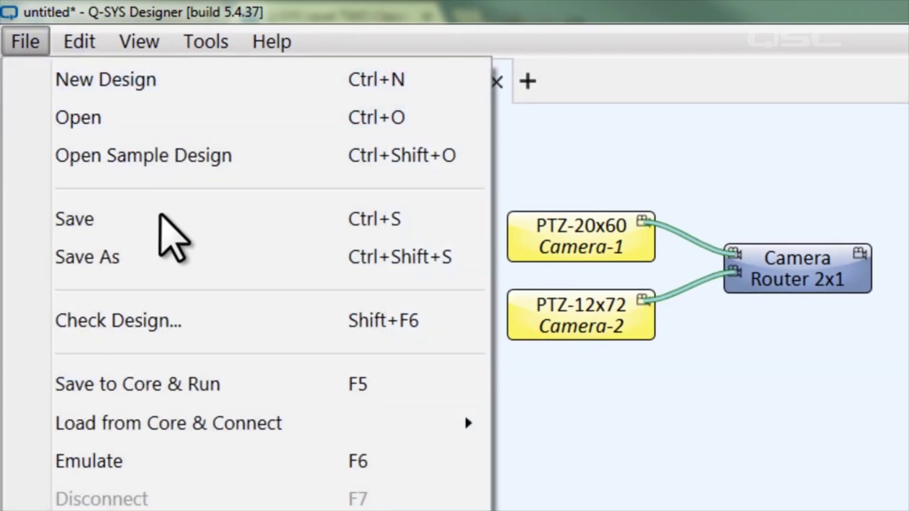
Step: Save to Core & Run, then pan Camera-1 left and tilt it up from its control panel
{"action": "left_click", "coordinate": [239, 383]}
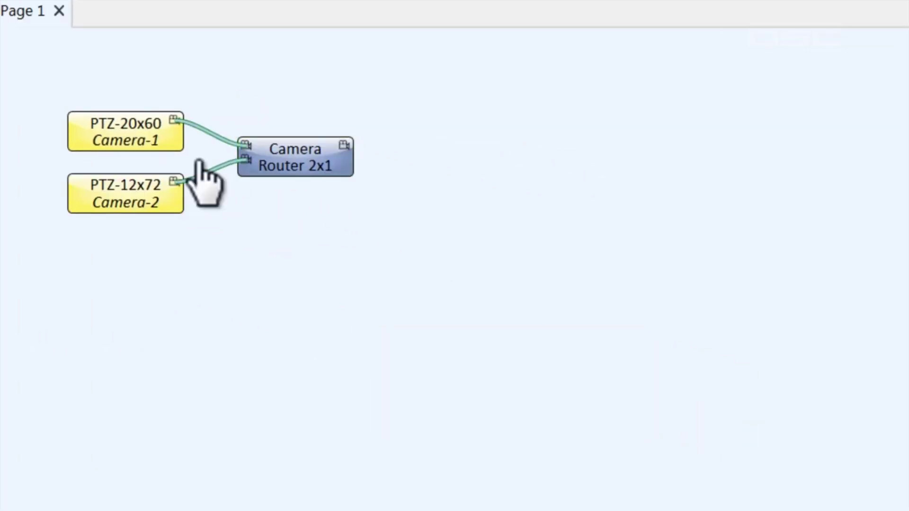
{"action": "double_click", "coordinate": [154, 144]}
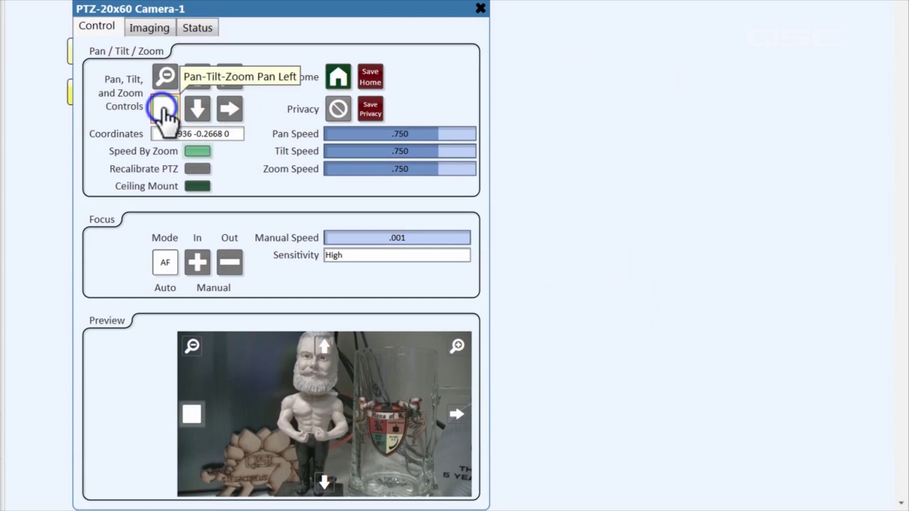
{"action": "left_click", "coordinate": [165, 110]}
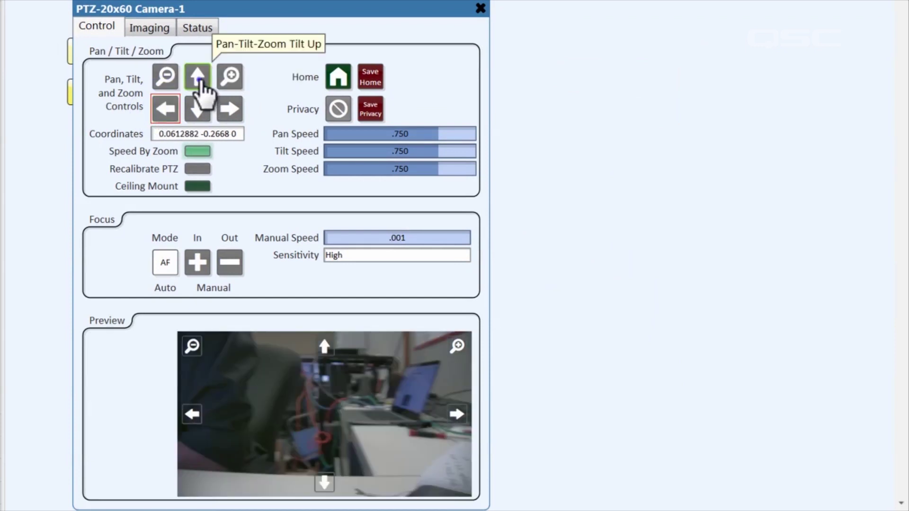
{"action": "left_click", "coordinate": [200, 81]}
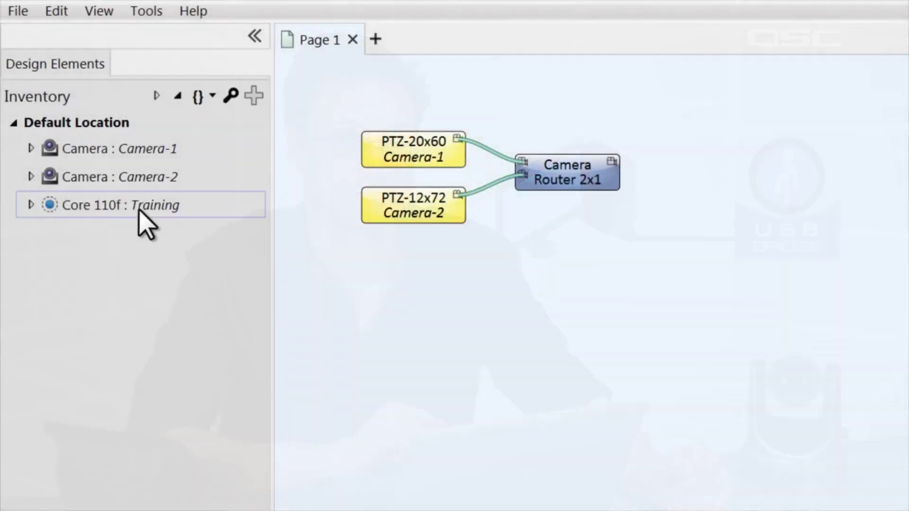
Step: Set USB Video Bridge to Enabled on the Core 110f named Training
{"action": "left_click", "coordinate": [138, 209]}
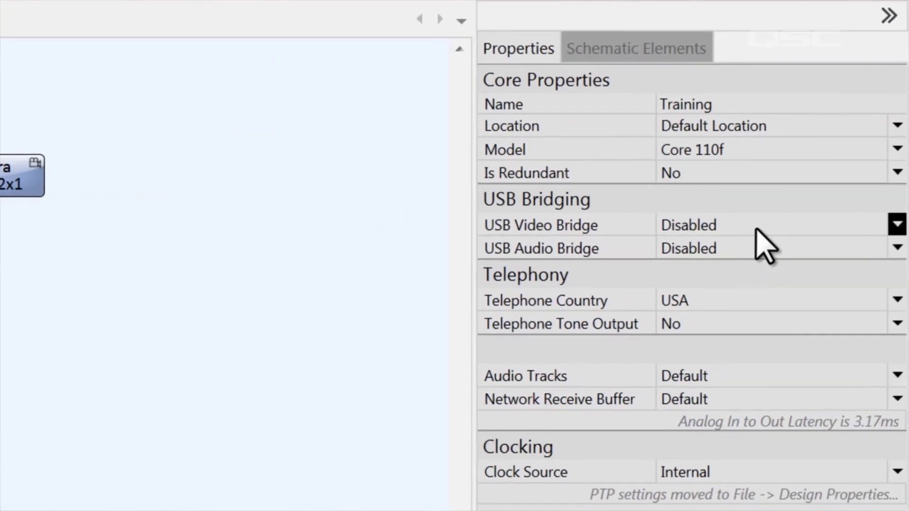
{"action": "left_click", "coordinate": [756, 230]}
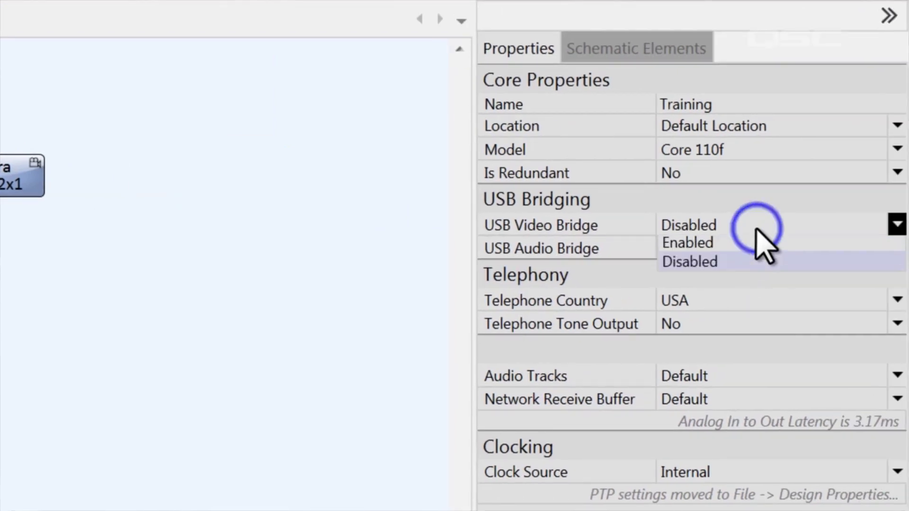
{"action": "left_click", "coordinate": [760, 248]}
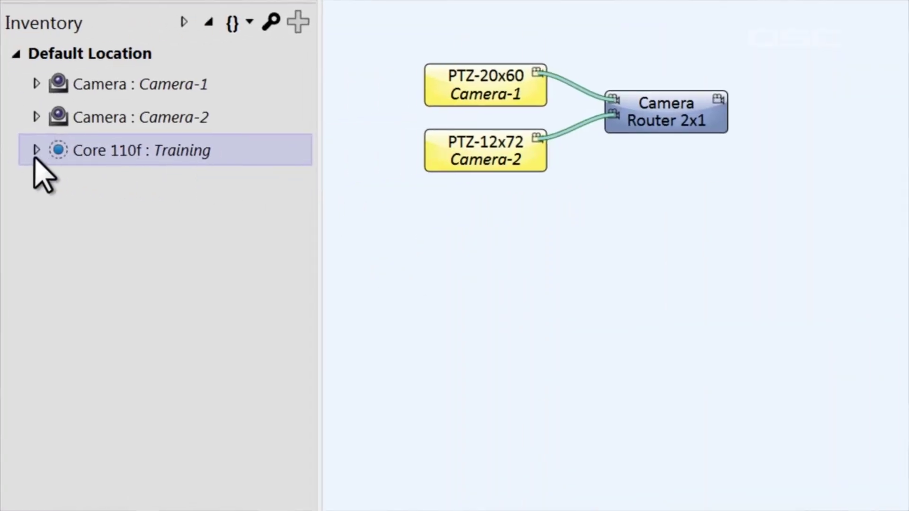
Step: Place the core's USB Video Bridge, wire the router output to it, and Save to Core & Run
{"action": "left_click", "coordinate": [36, 151]}
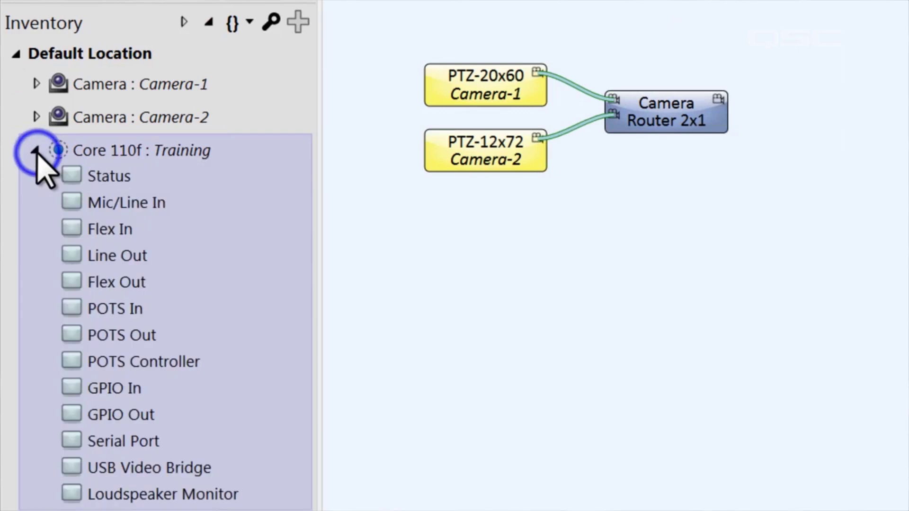
{"action": "left_click_drag", "start_coordinate": [225, 476], "coordinate": [785, 95]}
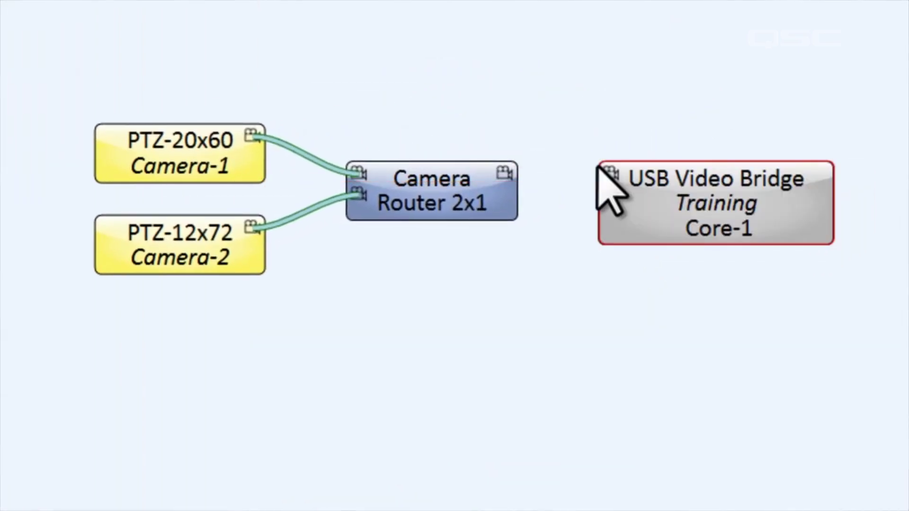
{"action": "left_click_drag", "start_coordinate": [504, 174], "coordinate": [603, 174]}
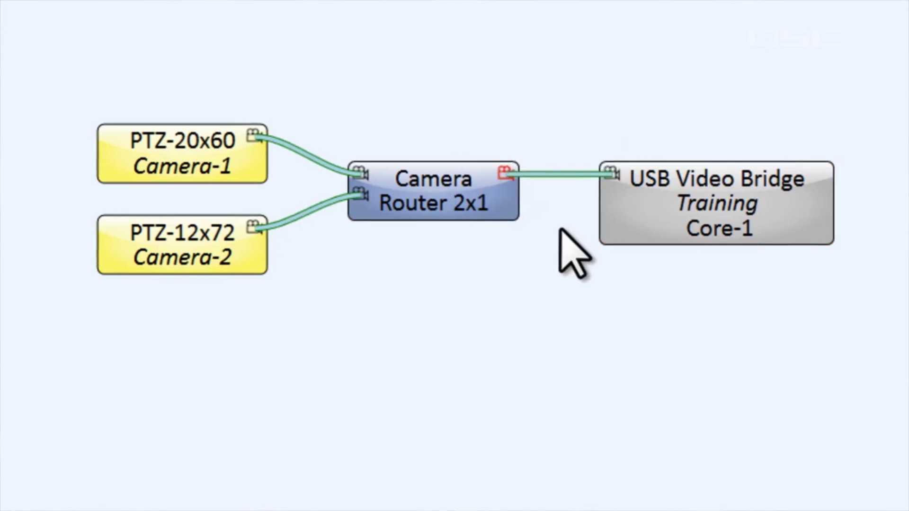
{"action": "left_click", "coordinate": [15, 37]}
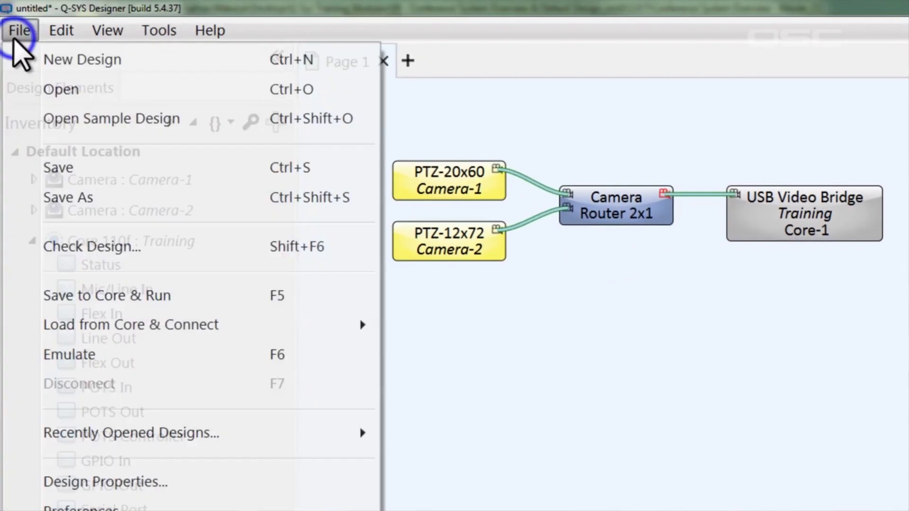
{"action": "left_click", "coordinate": [167, 289]}
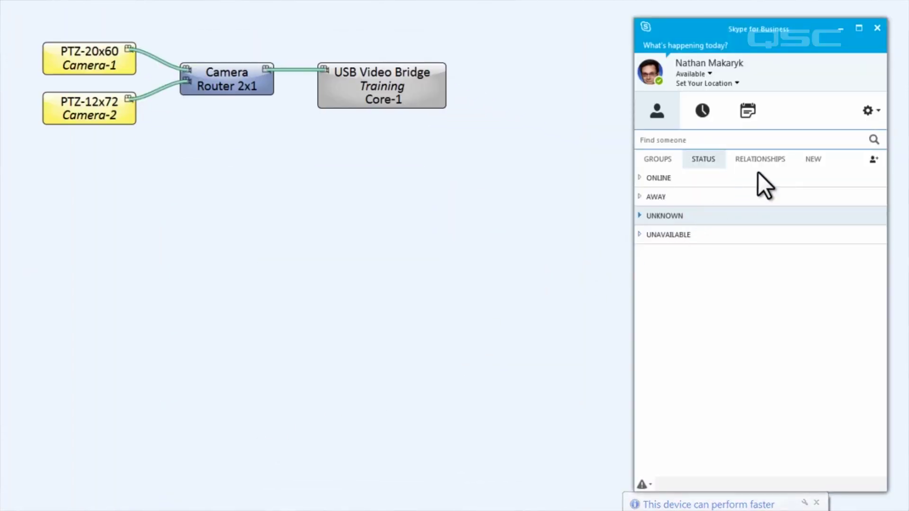
Step: Check Skype's Video Device options and the live camera preview
{"action": "left_click", "coordinate": [868, 111]}
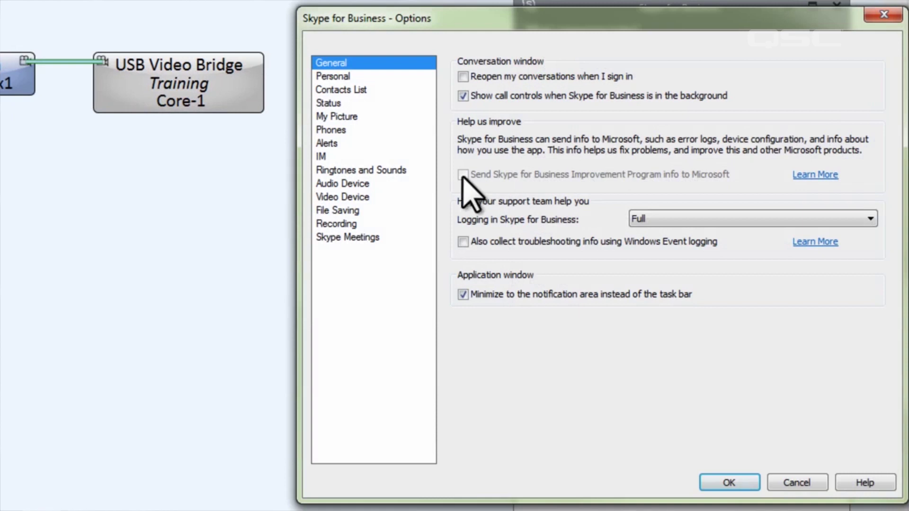
{"action": "left_click", "coordinate": [366, 197]}
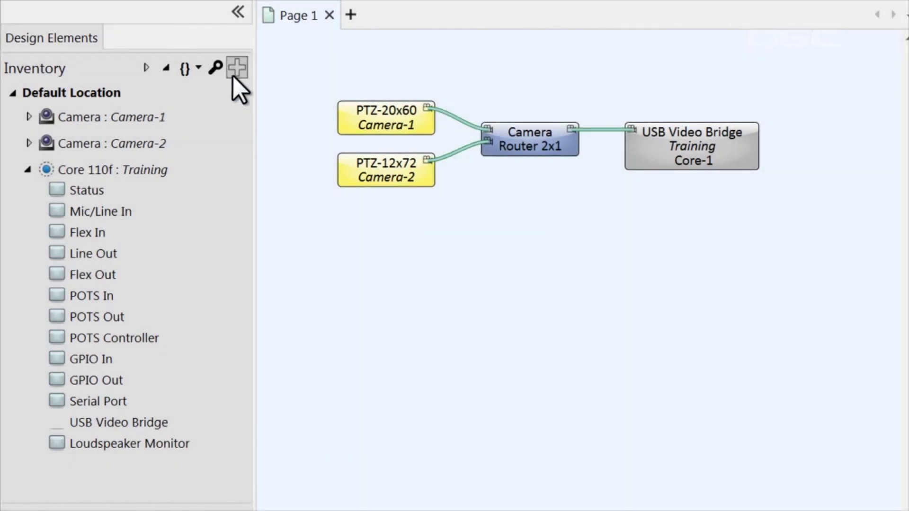
Step: Add an I/O USB Bridge from Peripherals > Audio I/O to the inventory as IO-USB-Bridge-1
{"action": "left_click", "coordinate": [235, 72]}
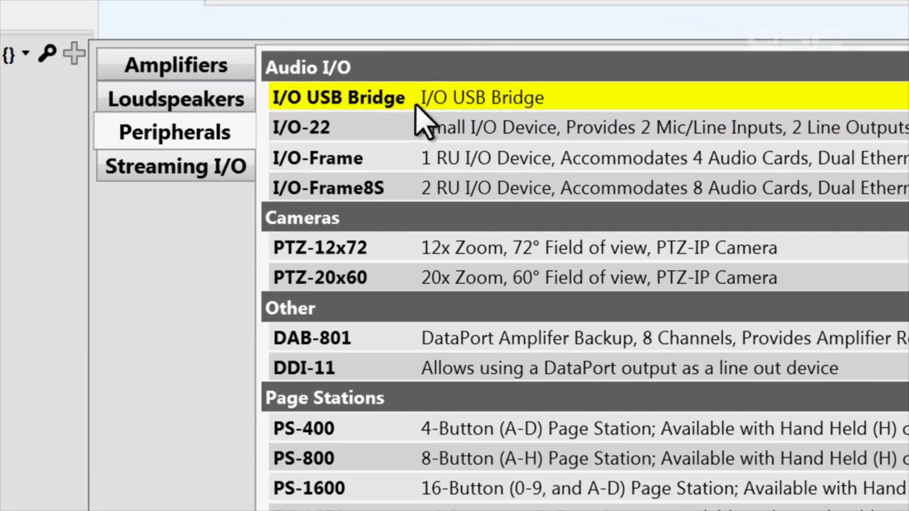
{"action": "left_click", "coordinate": [416, 106]}
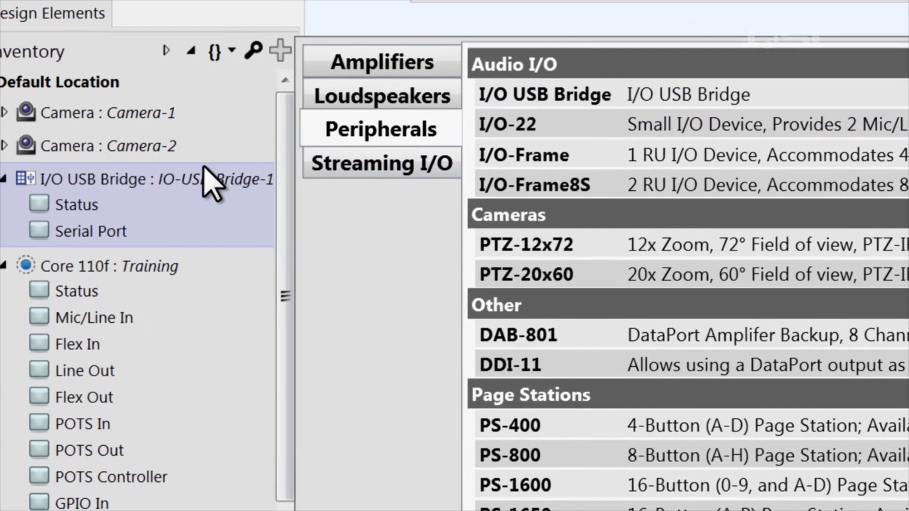
{"action": "left_click", "coordinate": [4, 183]}
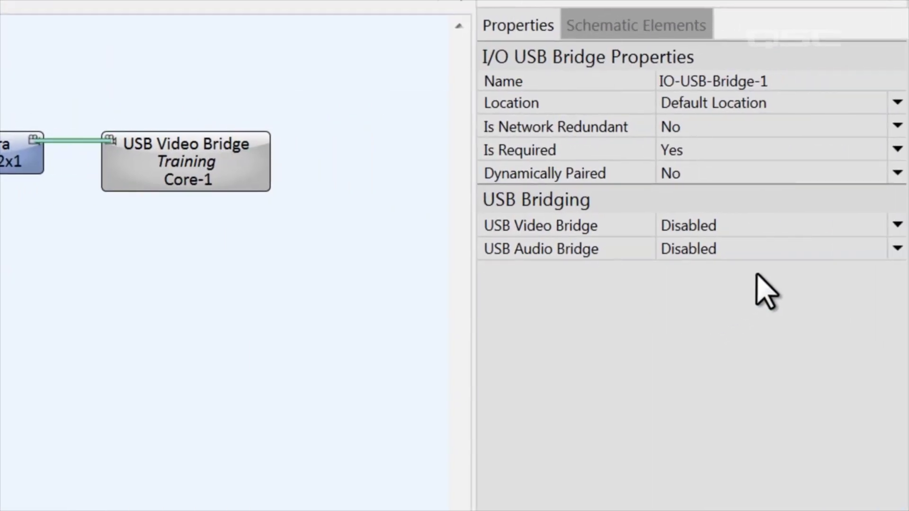
{"action": "left_click", "coordinate": [788, 227]}
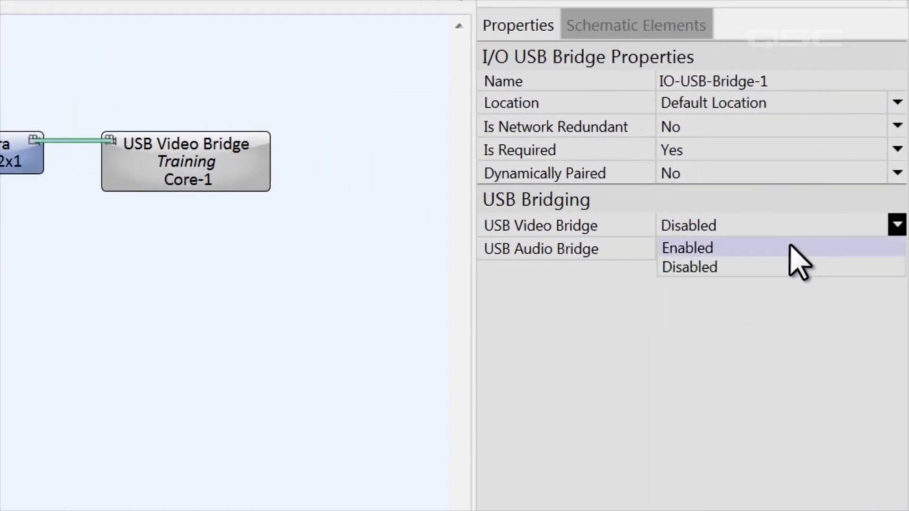
Step: Enable IO-USB-Bridge-1's USB Video Bridge, place it, and wire the second router's output to it
{"action": "left_click", "coordinate": [790, 246]}
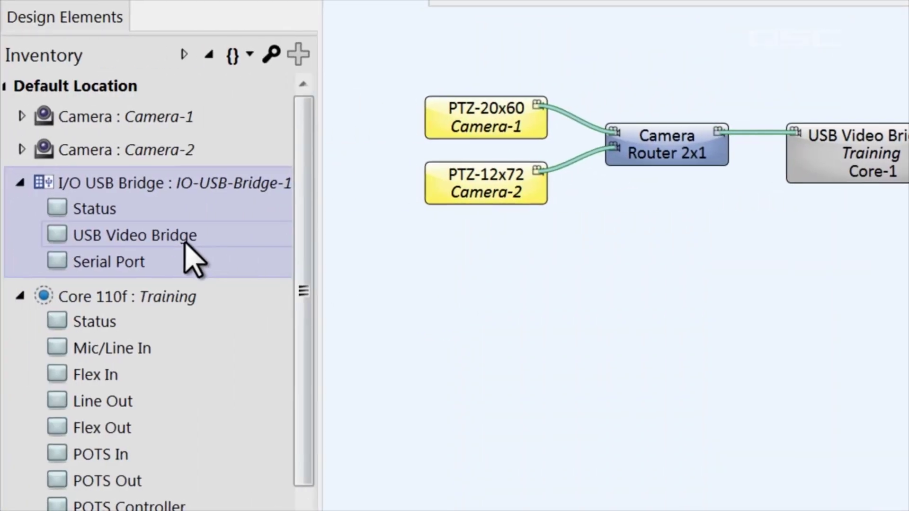
{"action": "left_click_drag", "start_coordinate": [145, 242], "coordinate": [792, 243]}
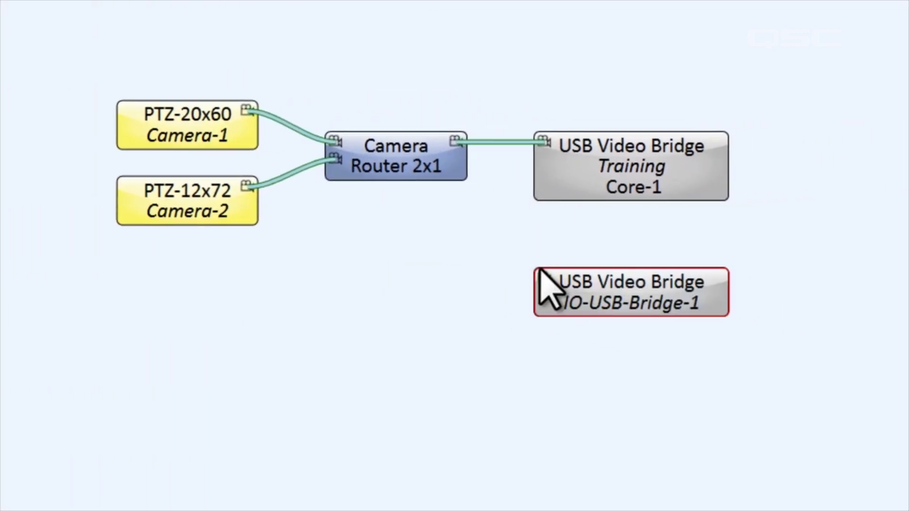
{"action": "left_click_drag", "start_coordinate": [456, 141], "coordinate": [540, 278]}
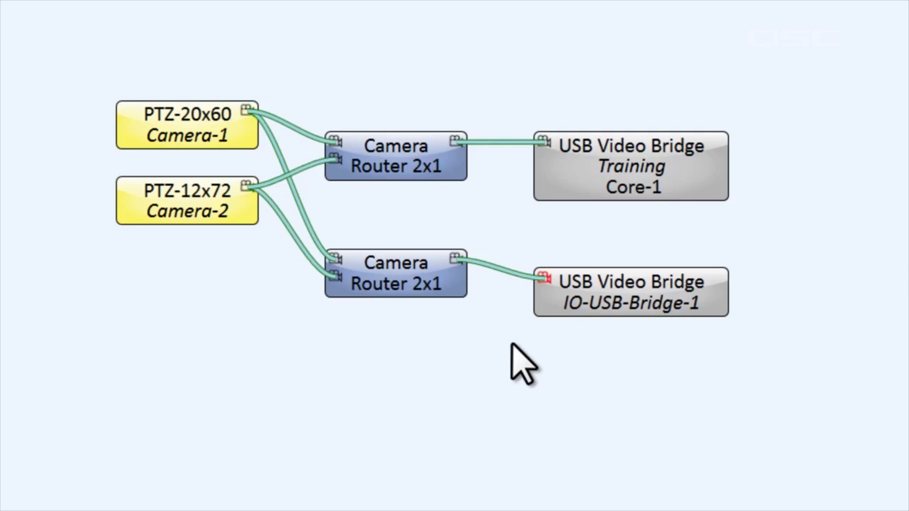
Step: Open the lower camera router's controls to inspect them, then close them
{"action": "left_click", "coordinate": [426, 284]}
{"action": "double_click", "coordinate": [426, 284]}
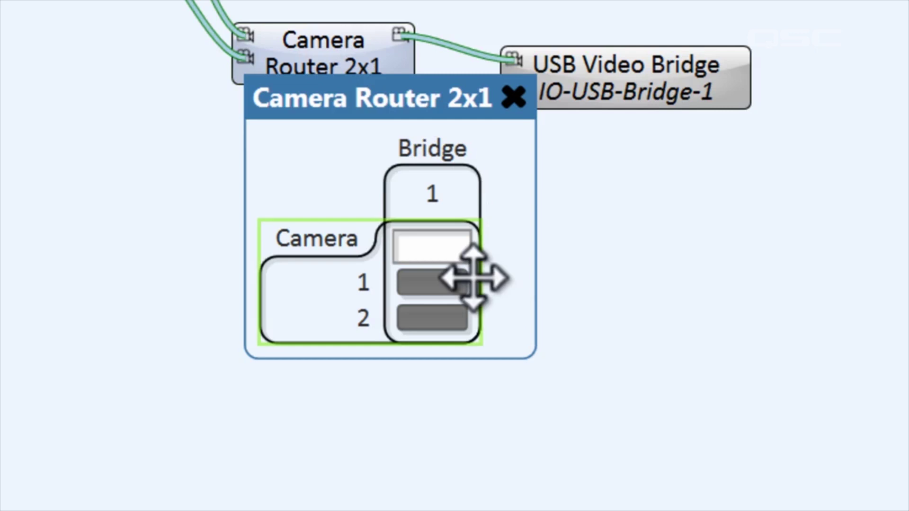
{"action": "left_click", "coordinate": [513, 107]}
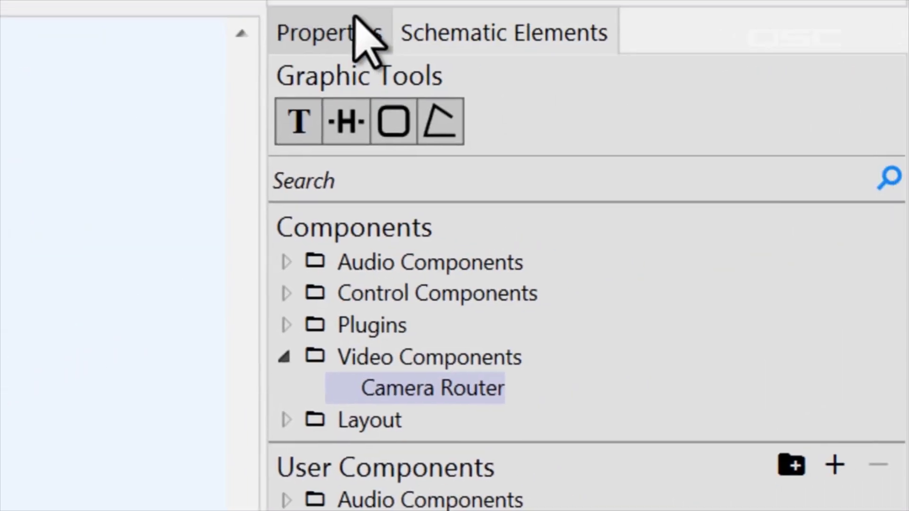
Step: Set USB Audio Bridge to Speakerphone (1x1) and place USB EC Speakerphone 1 Out on the schematic
{"action": "left_click", "coordinate": [341, 33]}
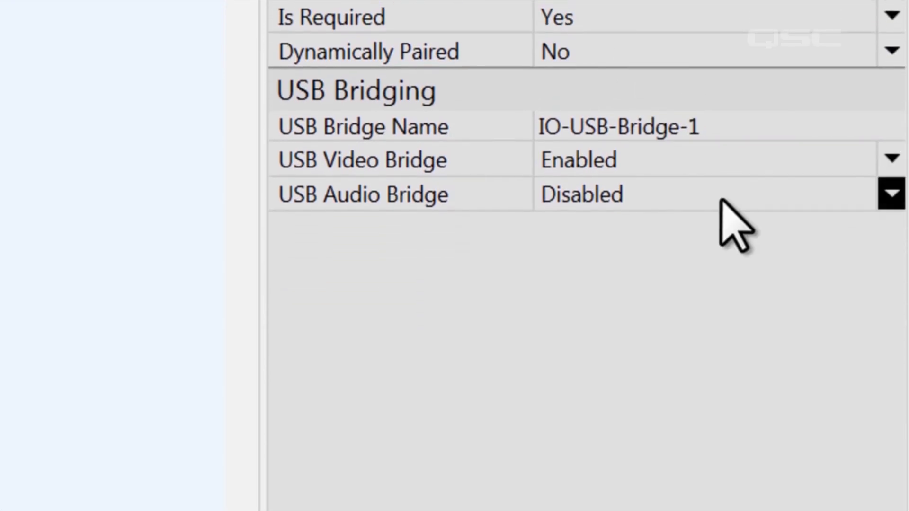
{"action": "left_click", "coordinate": [722, 402]}
{"action": "left_click", "coordinate": [753, 257]}
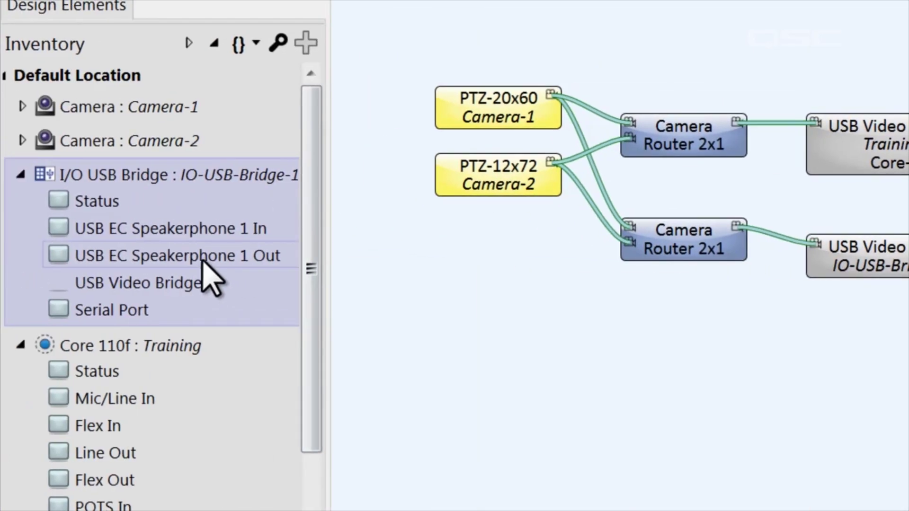
{"action": "left_click_drag", "start_coordinate": [203, 258], "coordinate": [891, 365]}
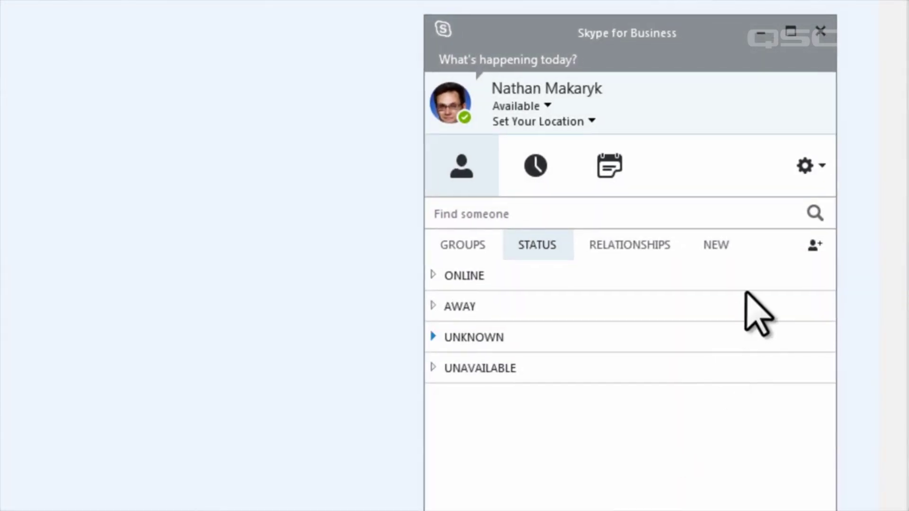
Step: Review Skype's Video Device page with Q-SYS selected, then its Audio Device page
{"action": "left_click", "coordinate": [805, 166]}
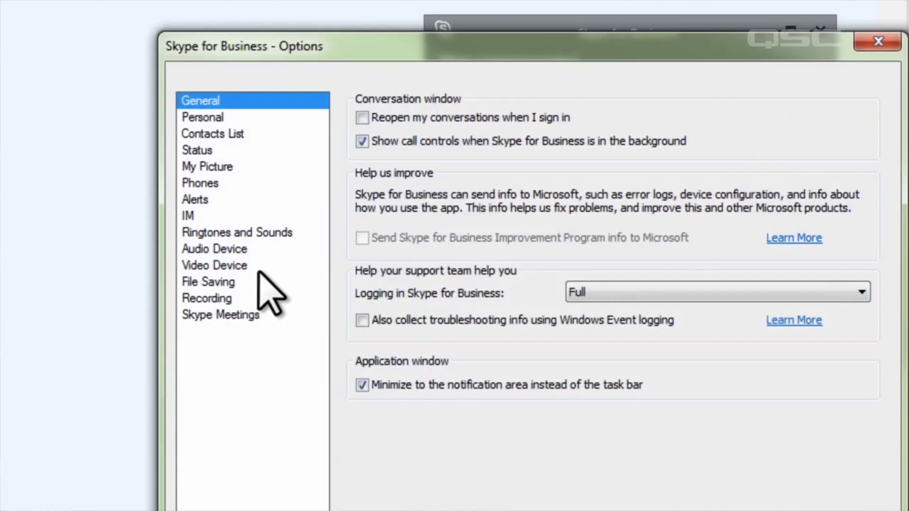
{"action": "left_click", "coordinate": [258, 266]}
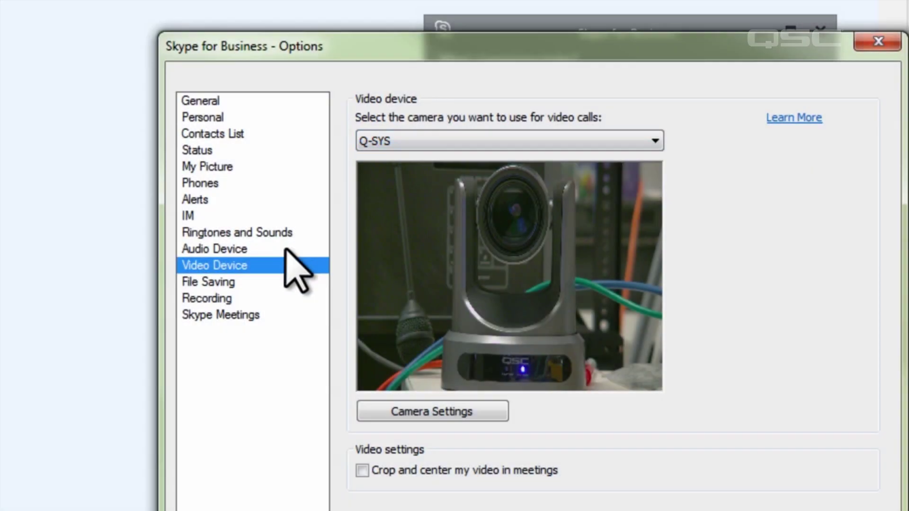
{"action": "left_click", "coordinate": [302, 251]}
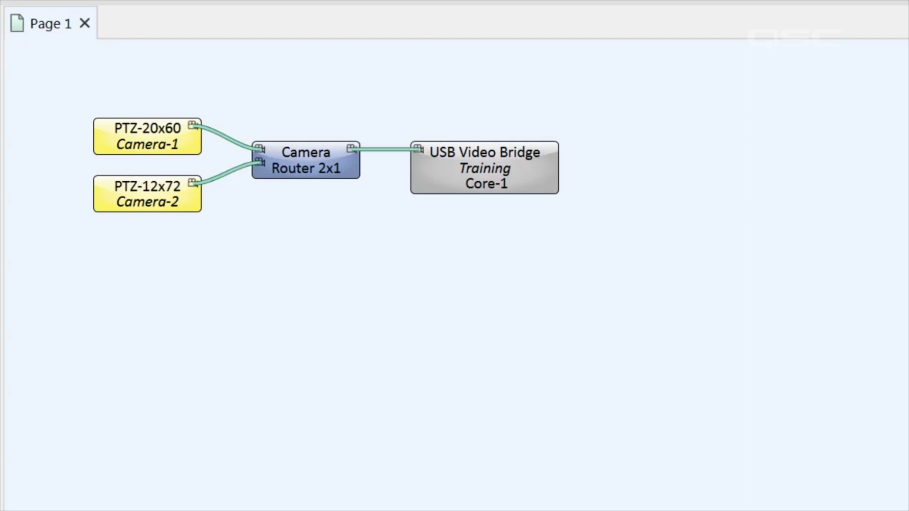
Step: Open the Training Core-1 video bridge controls and the Camera-1 PTZ controls, then close Camera-1's
{"action": "double_click", "coordinate": [483, 177]}
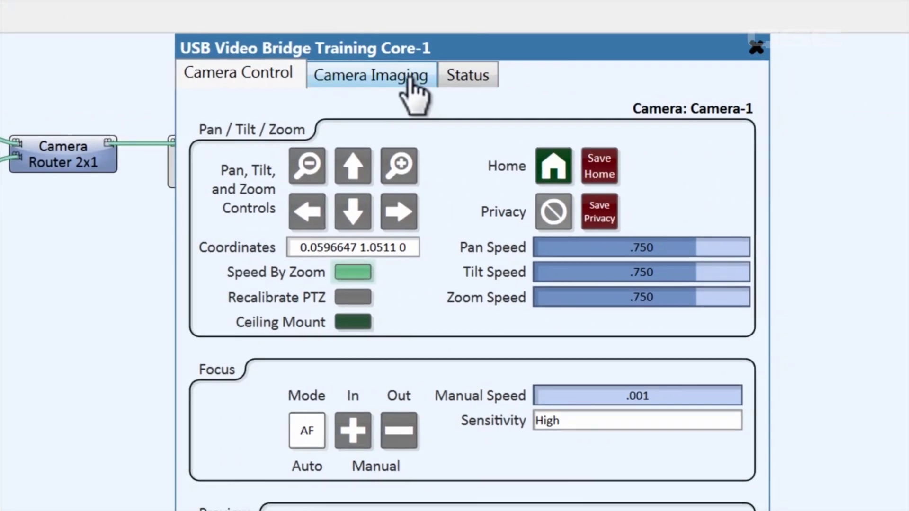
{"action": "left_click_drag", "start_coordinate": [490, 52], "coordinate": [662, 44]}
{"action": "double_click", "coordinate": [100, 112]}
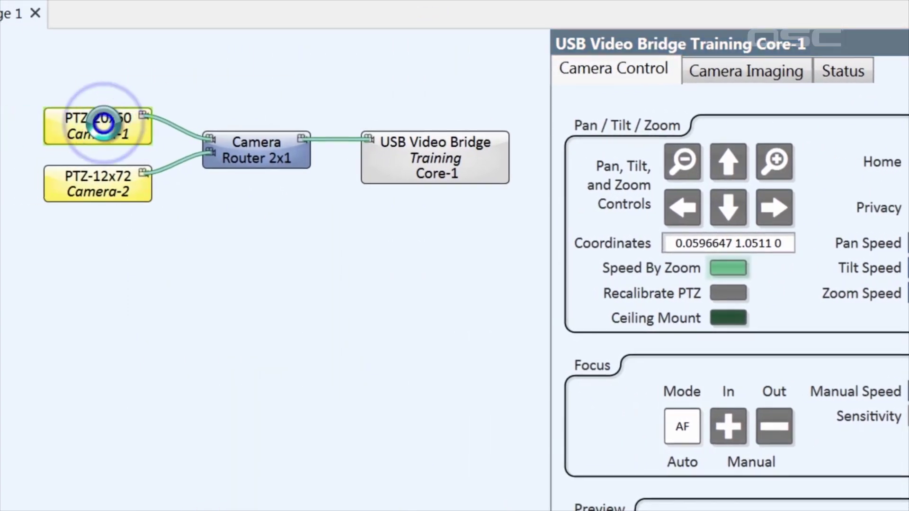
{"action": "left_click_drag", "start_coordinate": [294, 51], "coordinate": [218, 43]}
{"action": "double_click", "coordinate": [216, 42]}
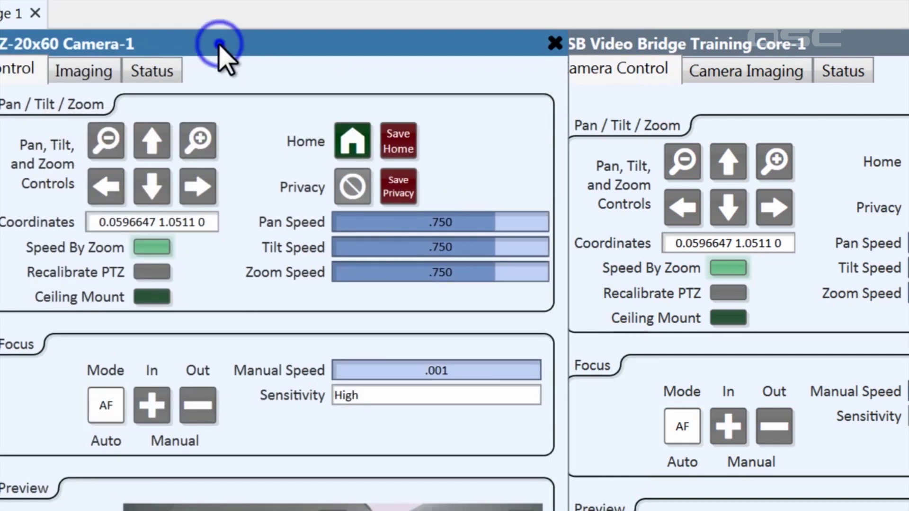
Step: In the Camera Router panel, switch the bridge feed to Camera 2, then back to Camera 1
{"action": "double_click", "coordinate": [269, 158]}
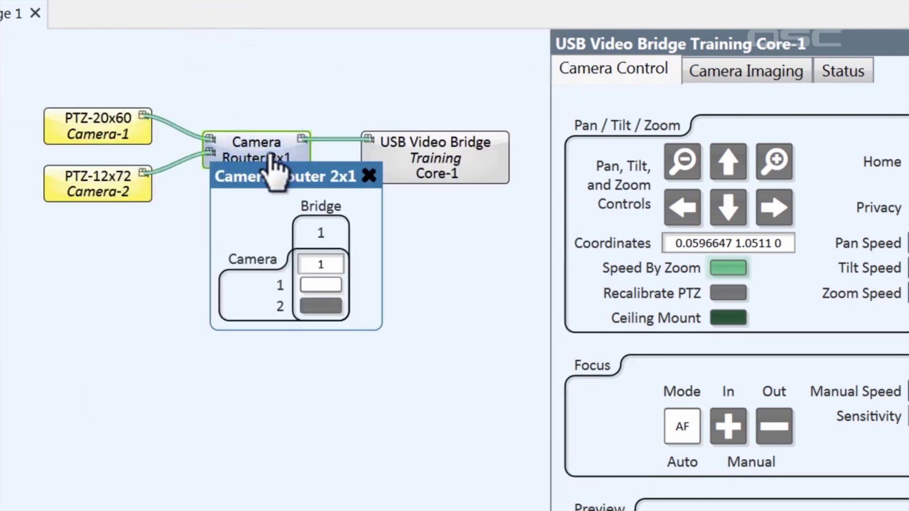
{"action": "left_click", "coordinate": [321, 307]}
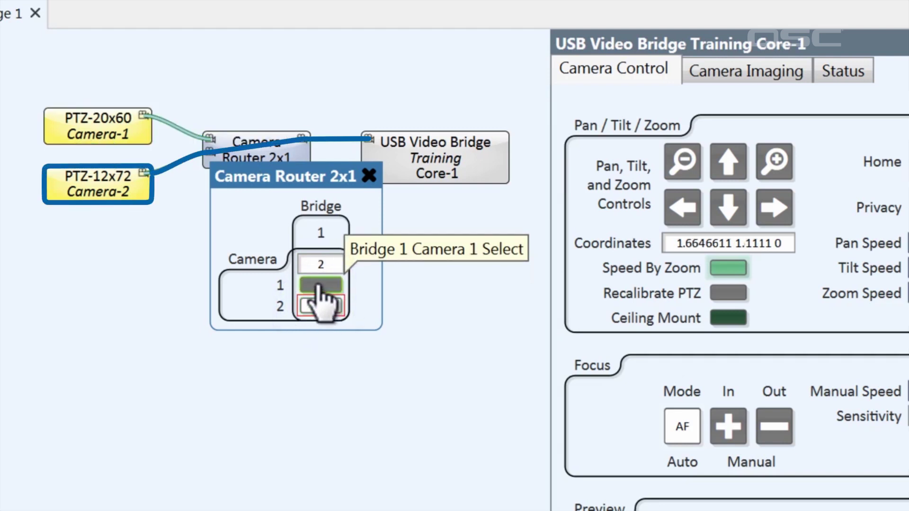
{"action": "left_click", "coordinate": [318, 285]}
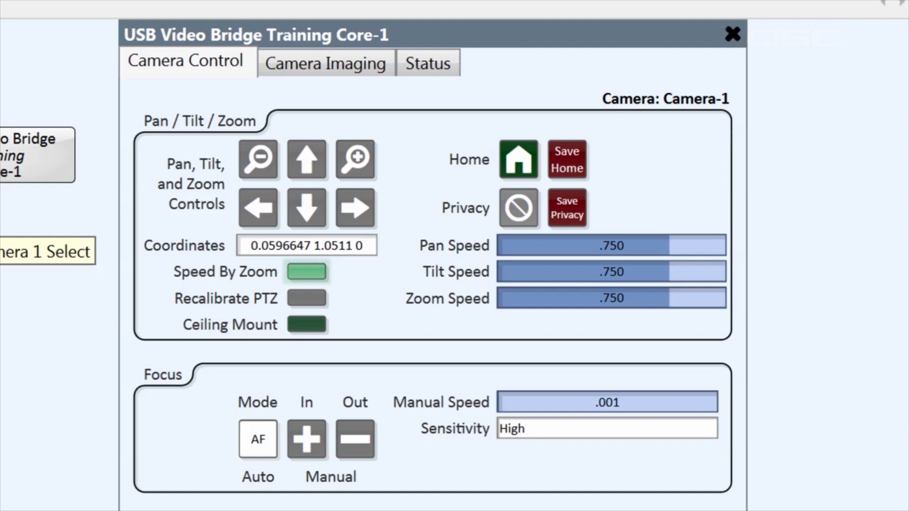
Step: Look through Core-1 bridge's Camera Imaging settings, then its Status showing Camera-1 as input
{"action": "left_click", "coordinate": [360, 71]}
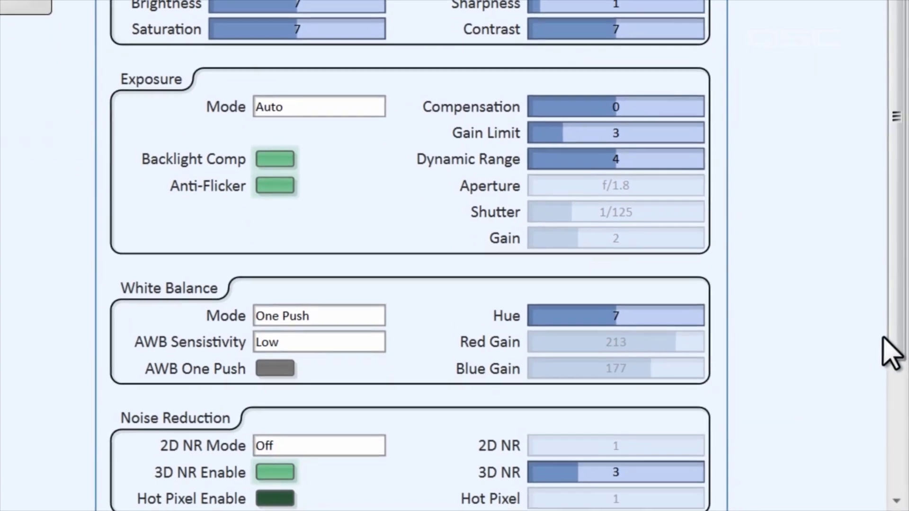
{"action": "left_click_drag", "start_coordinate": [893, 349], "coordinate": [820, 260]}
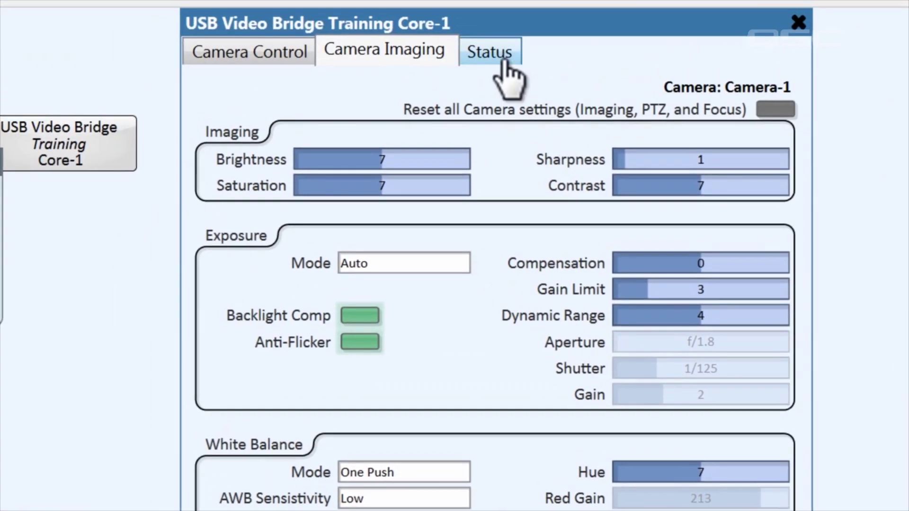
{"action": "left_click", "coordinate": [488, 23]}
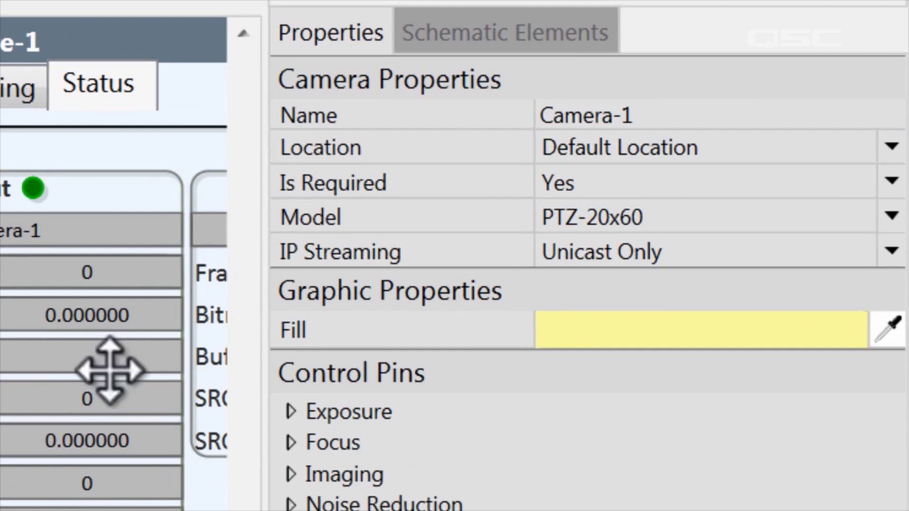
Step: Set Camera-1's IP Streaming to Multicast Only and confirm its status shows multicast1/multicast2 RTSP URLs
{"action": "left_click", "coordinate": [736, 259]}
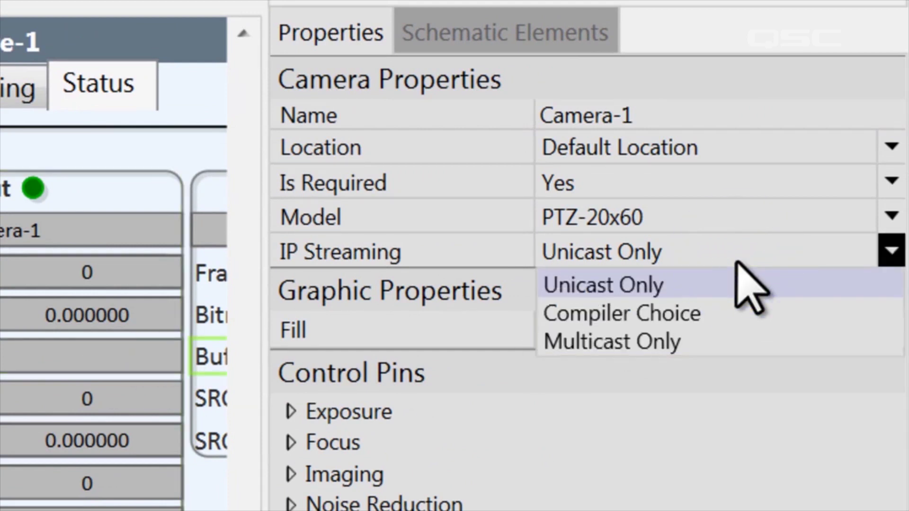
{"action": "left_click", "coordinate": [739, 349]}
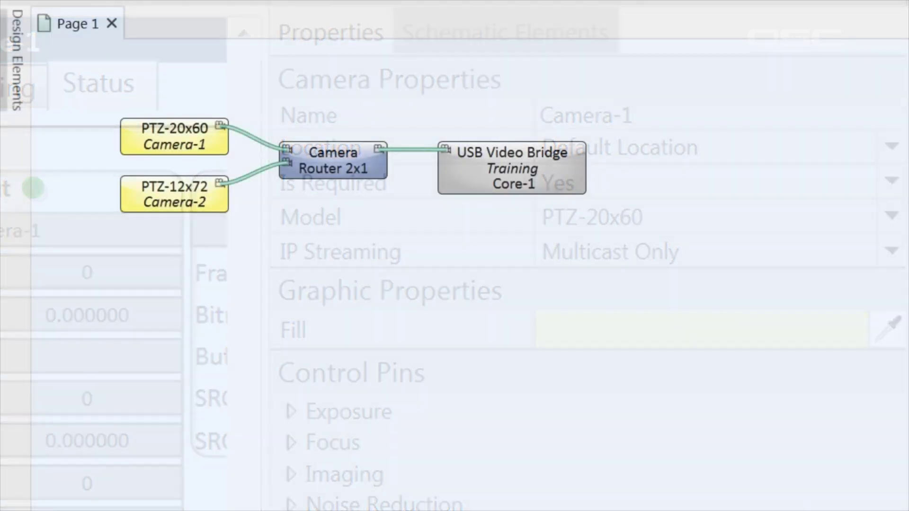
{"action": "double_click", "coordinate": [187, 139]}
{"action": "left_click", "coordinate": [314, 81]}
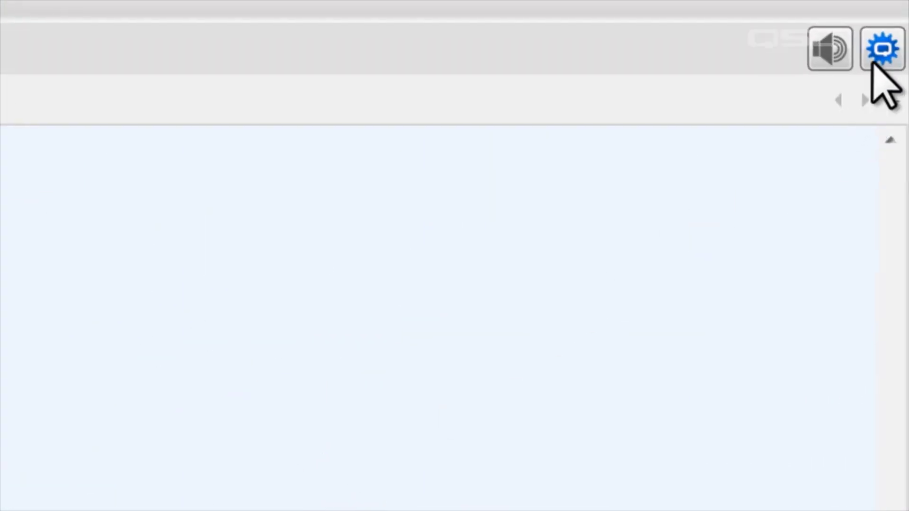
Step: In Q-SYS Administrator's Cameras settings, pick 'offline' as the Offline Image and 'dnd' as the Privacy Image
{"action": "left_click", "coordinate": [877, 56]}
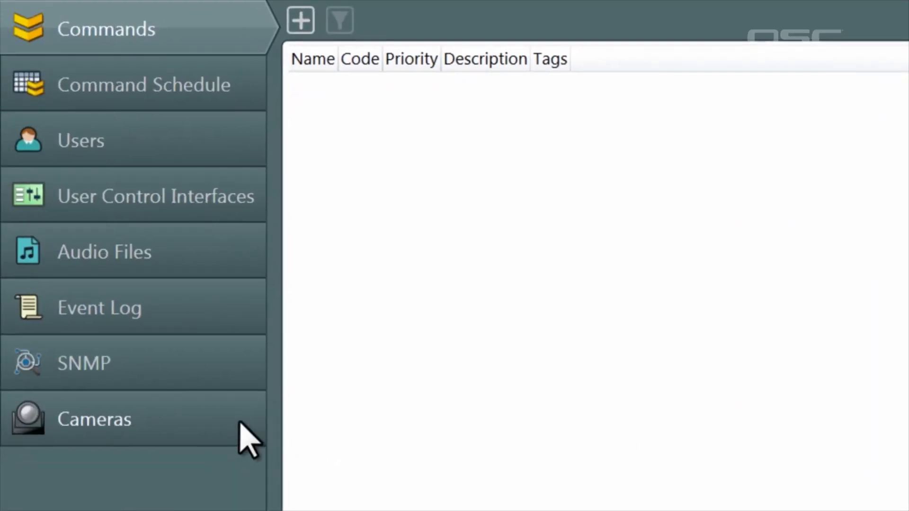
{"action": "left_click", "coordinate": [249, 439]}
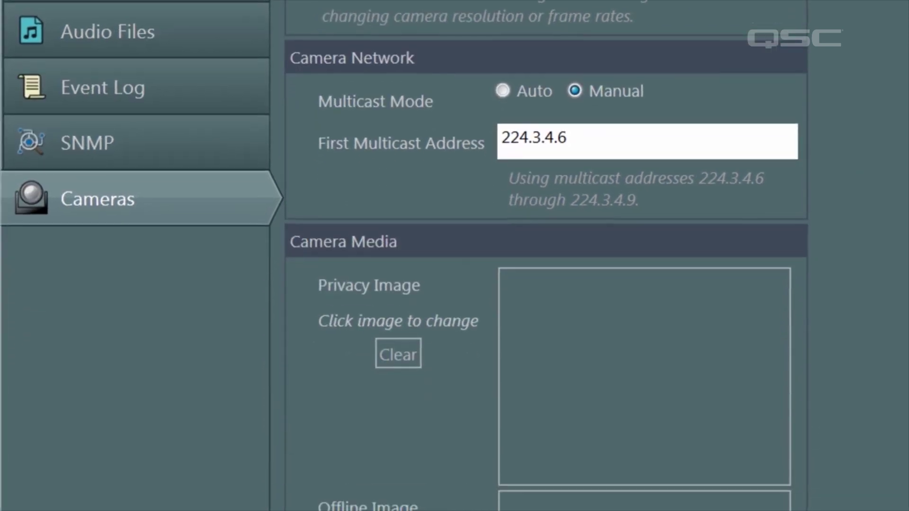
{"action": "scroll", "coordinate": [781, 137], "scroll_direction": "down", "scroll_amount": 3}
{"action": "scroll", "coordinate": [762, 391], "scroll_direction": "down", "scroll_amount": 1}
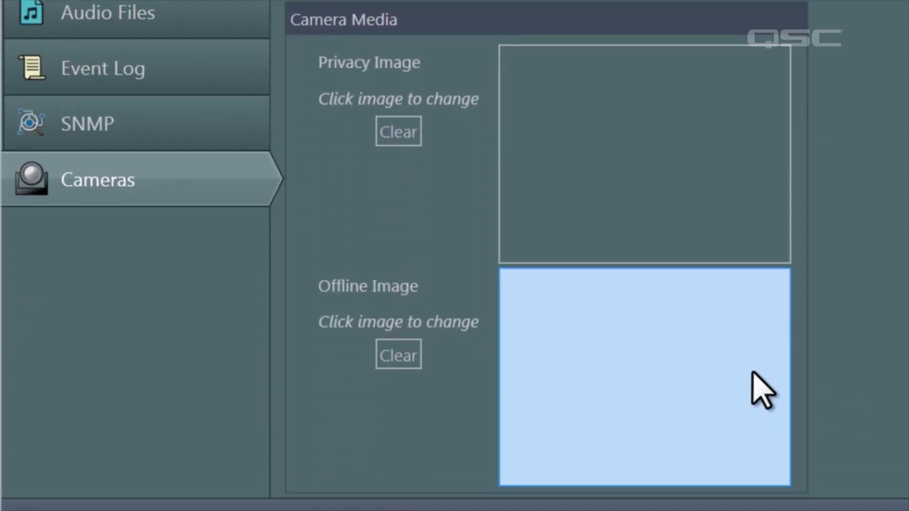
{"action": "left_click", "coordinate": [689, 332]}
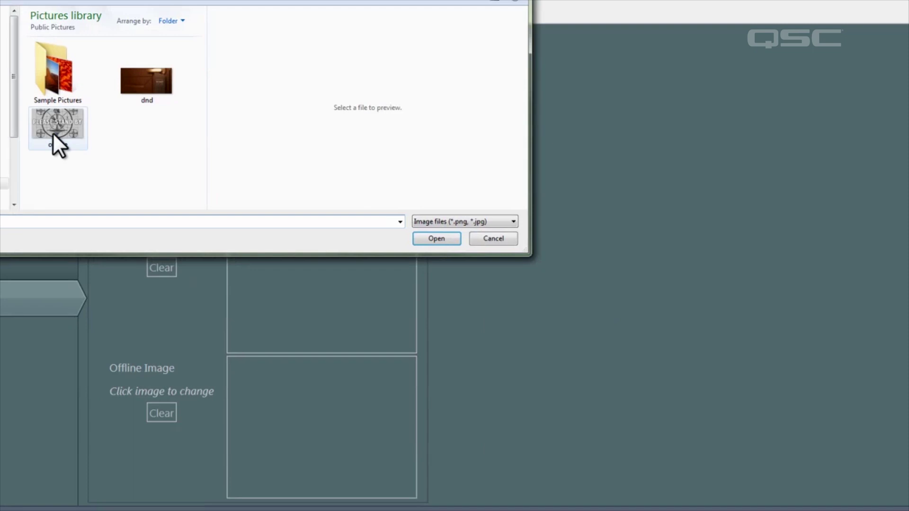
{"action": "double_click", "coordinate": [53, 133]}
{"action": "left_click", "coordinate": [351, 318]}
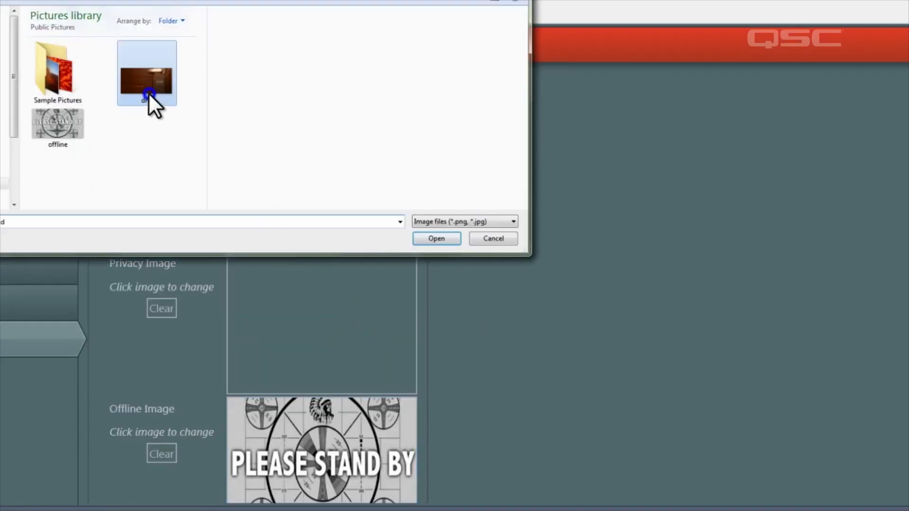
{"action": "double_click", "coordinate": [149, 92]}
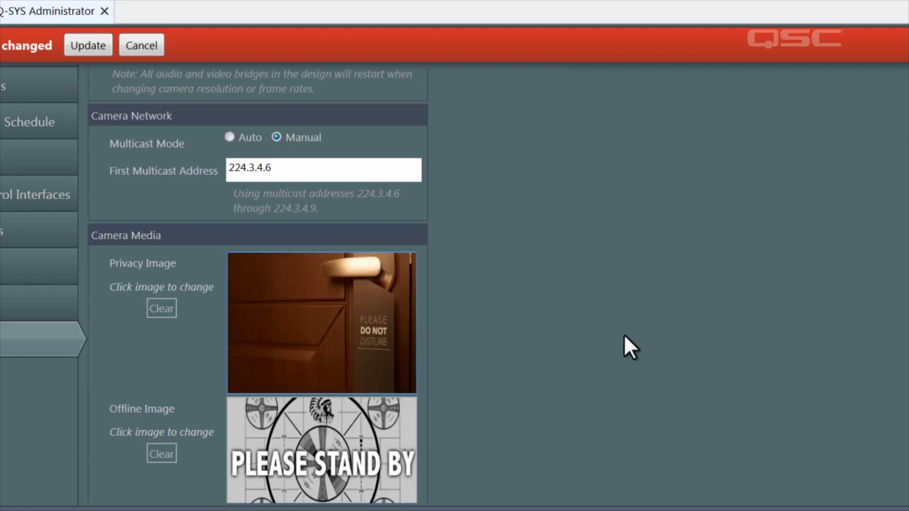